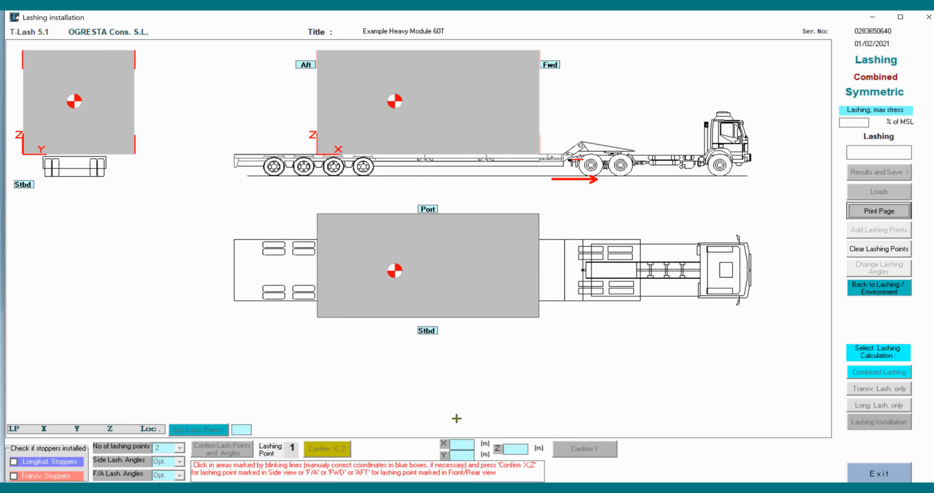
Review the side and rear/forward lashing point definition diagrams on page 65 of TLash51_manual.pdf, then return to the lashing installation
{"action": "left_click", "coordinate": [709, 488]}
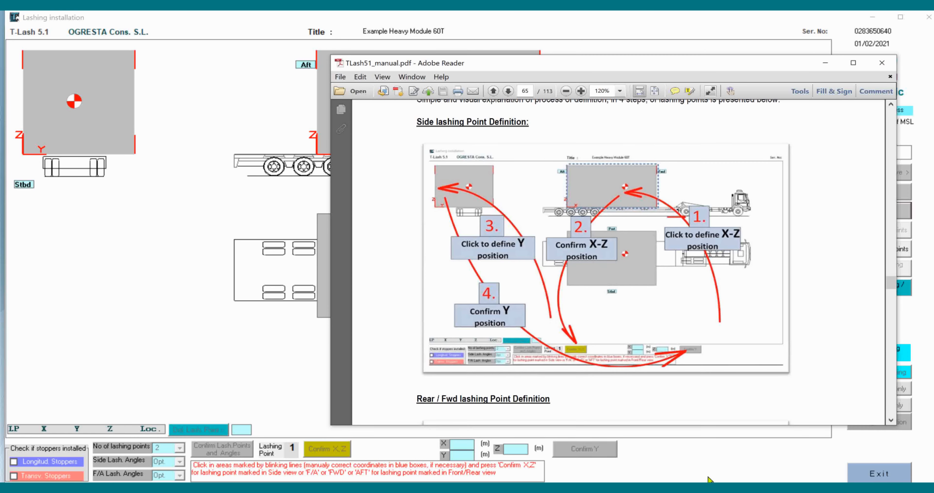
{"action": "left_click_drag", "start_coordinate": [583, 68], "coordinate": [632, 52]}
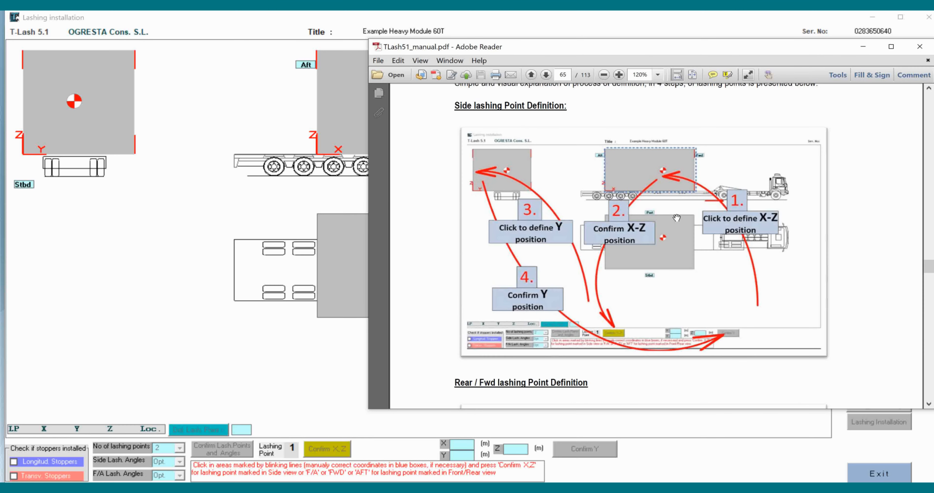
{"action": "left_click_drag", "start_coordinate": [608, 52], "coordinate": [611, 64]}
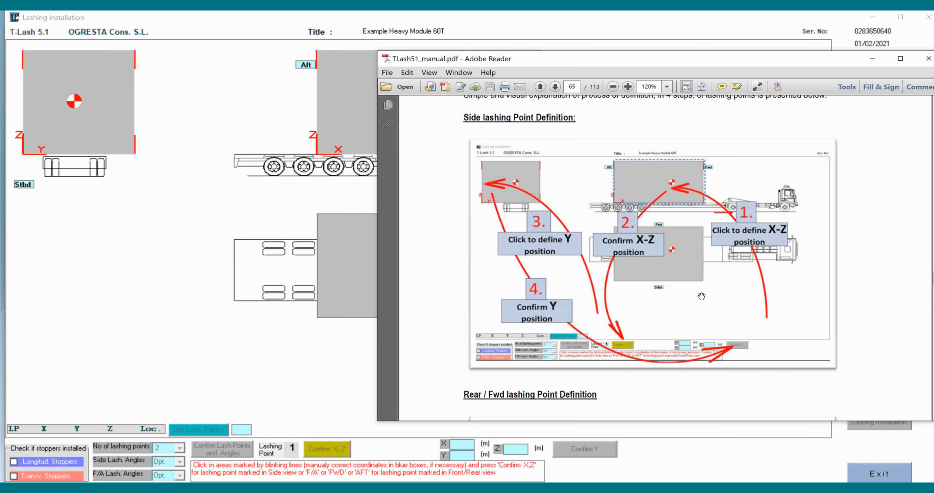
{"action": "scroll", "coordinate": [705, 362], "scroll_direction": "down", "scroll_amount": 5}
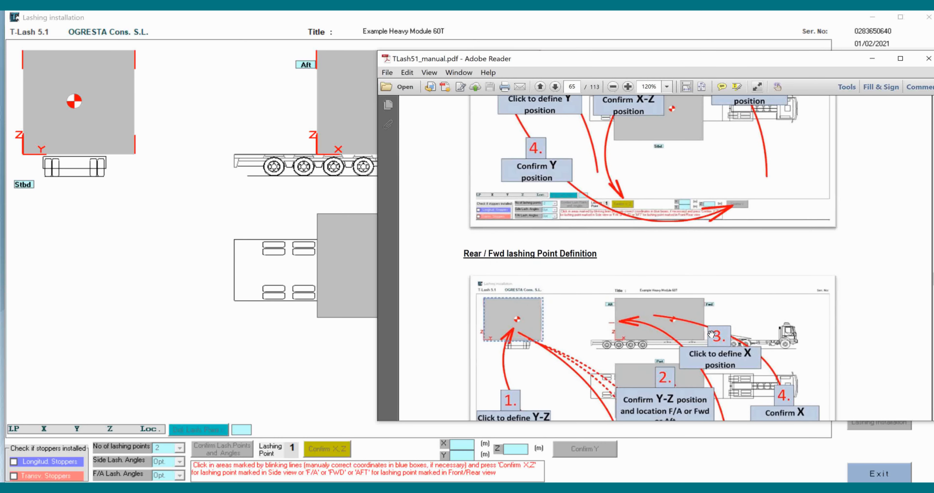
{"action": "scroll", "coordinate": [711, 334], "scroll_direction": "down", "scroll_amount": 5}
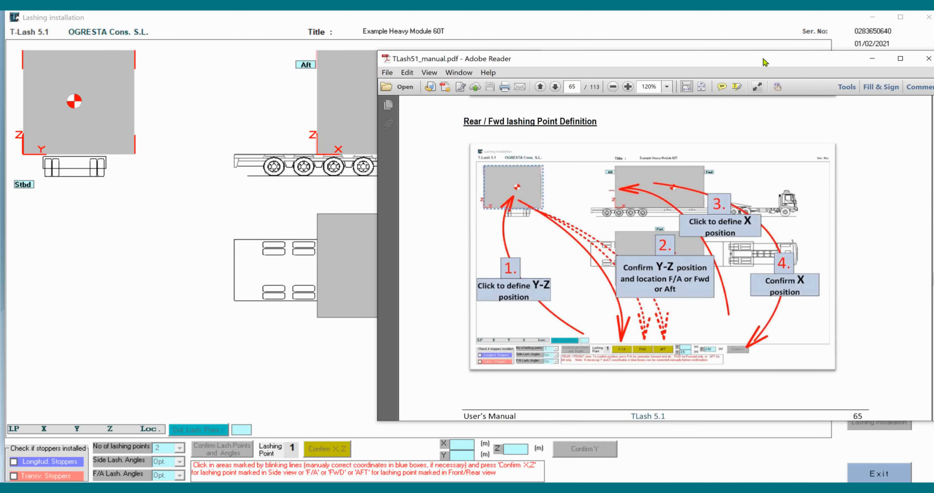
{"action": "left_click_drag", "start_coordinate": [767, 62], "coordinate": [669, 80]}
{"action": "left_click", "coordinate": [828, 82]}
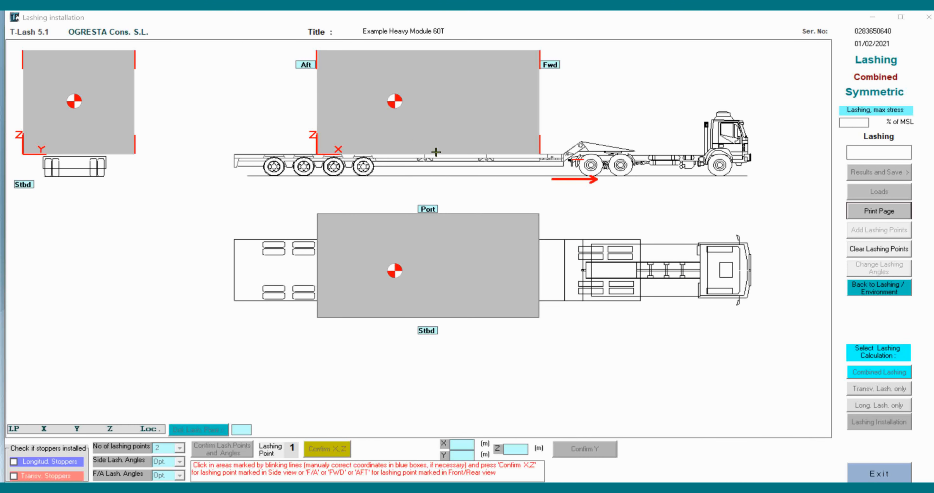
Position lashing point 1 on the cargo's side view at X 2.3 m and Z about 1.56 m, and confirm both coordinates
{"action": "left_click", "coordinate": [364, 124]}
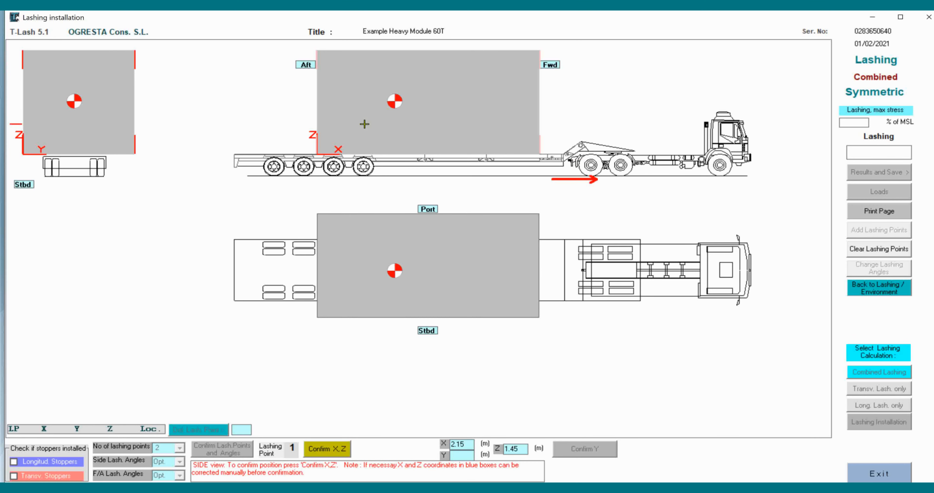
{"action": "left_click", "coordinate": [365, 127]}
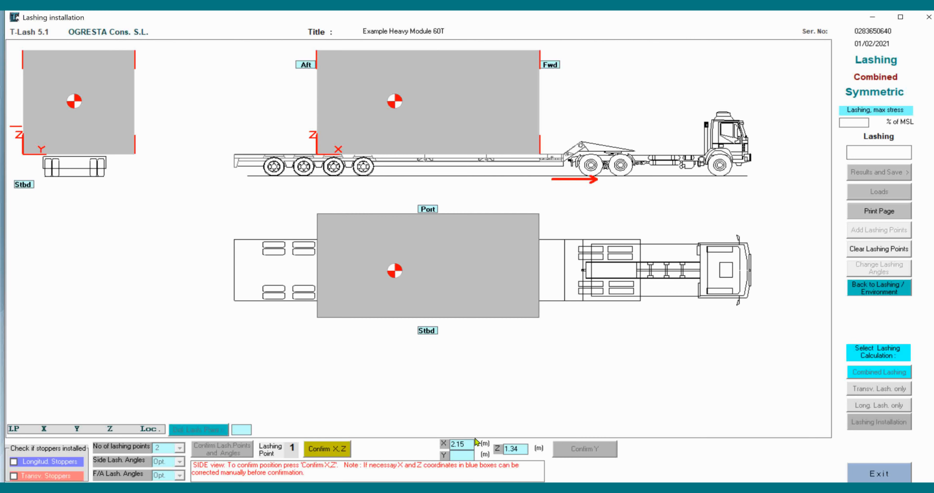
{"action": "left_click", "coordinate": [369, 121]}
{"action": "key", "text": "BackSpace"}
{"action": "left_click", "coordinate": [333, 448]}
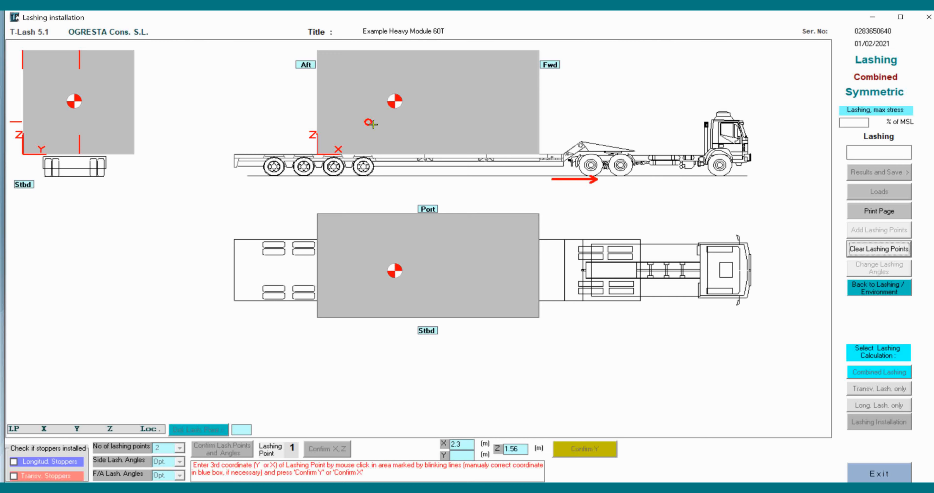
Place lashing point 1 near the starboard edge of the rear view at Y about 0.24 m and confirm it
{"action": "left_click", "coordinate": [34, 121]}
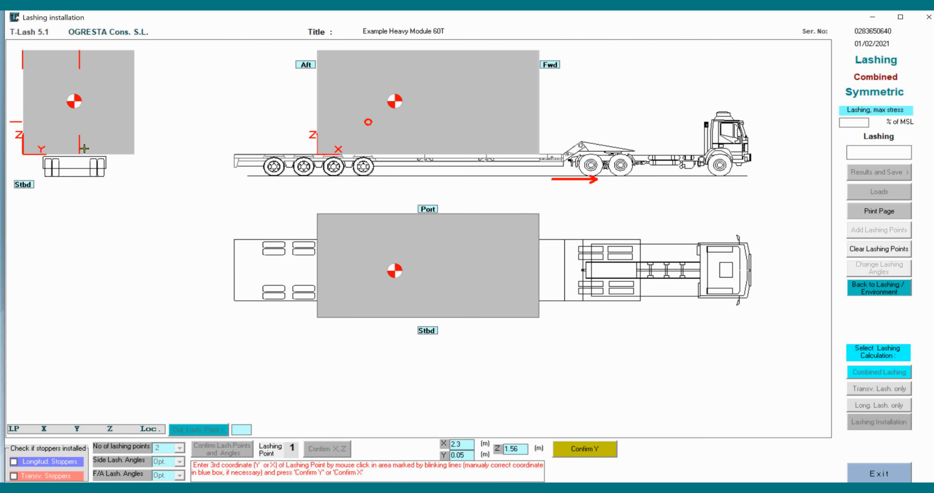
{"action": "left_click", "coordinate": [28, 121]}
{"action": "left_click", "coordinate": [586, 452]}
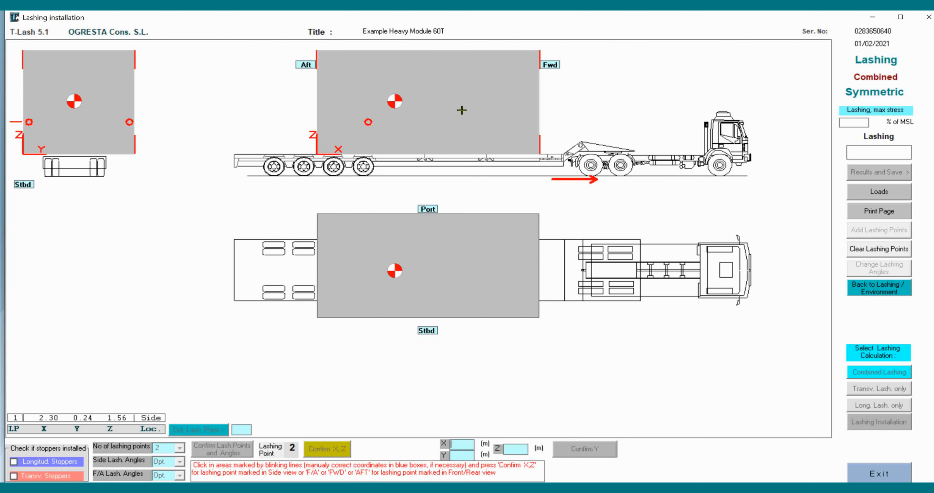
Define side lashing point 2 at about X 6.6 m, Z 1.45 m and Y 0.08 m
{"action": "left_click", "coordinate": [464, 123]}
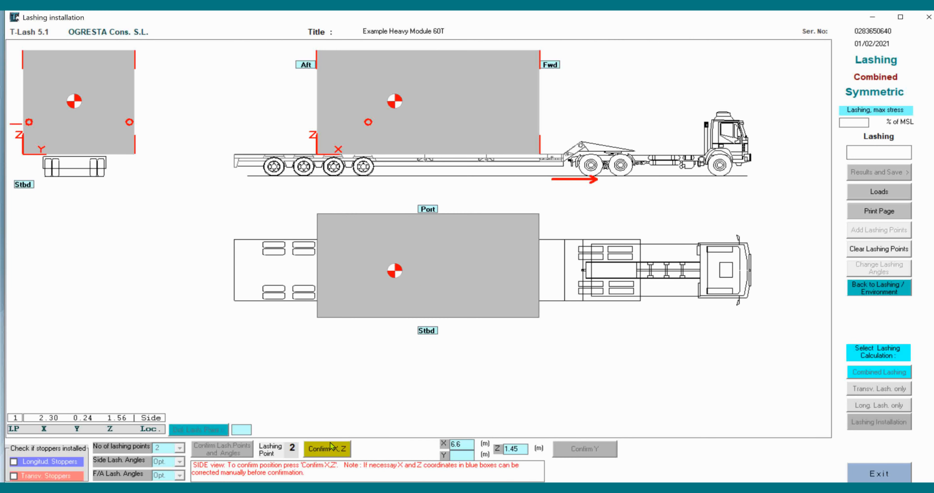
{"action": "left_click", "coordinate": [328, 449]}
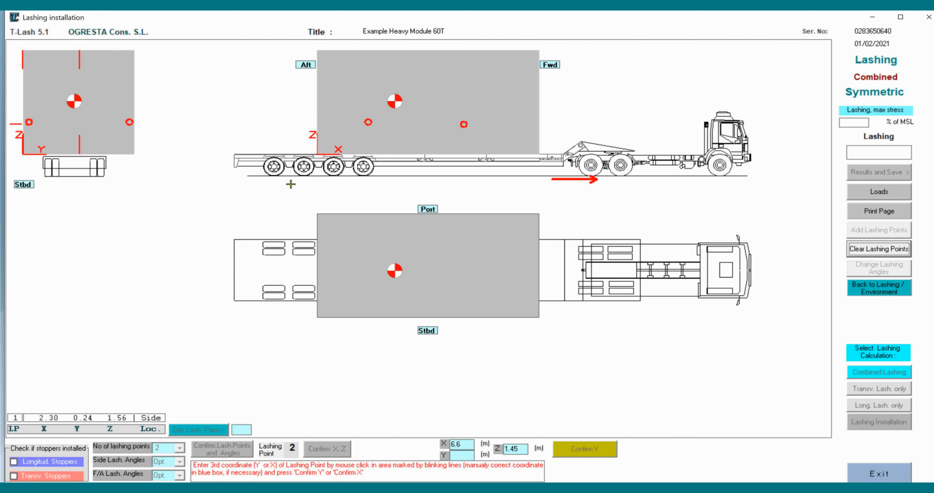
{"action": "left_click", "coordinate": [24, 124]}
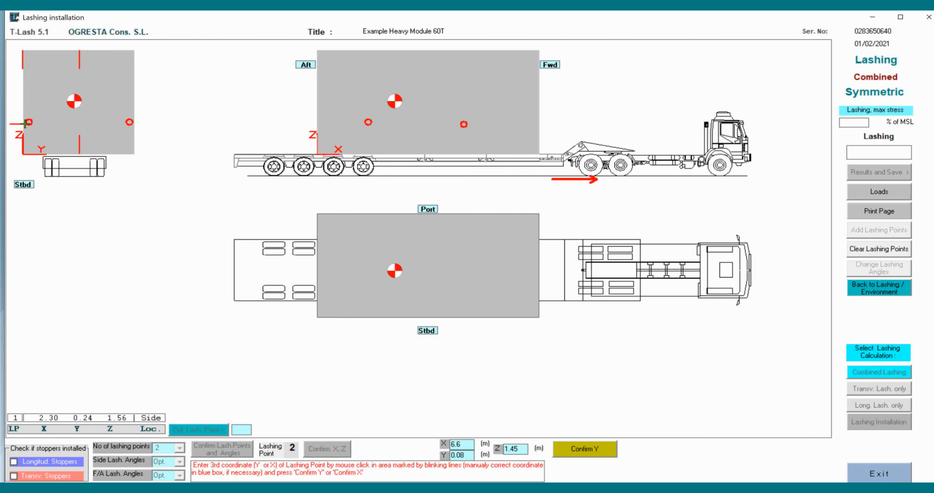
{"action": "left_click", "coordinate": [593, 455]}
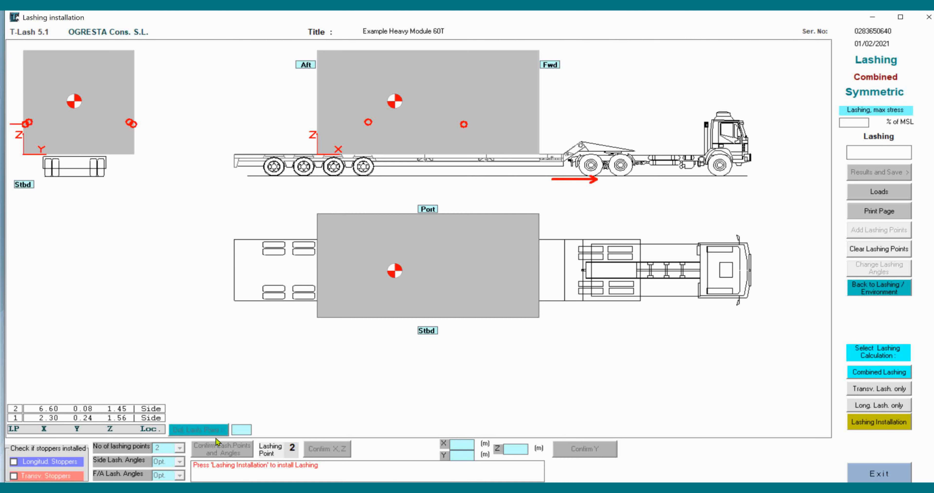
Install the combined lashing on the two side points and review the calculated loads
{"action": "left_click", "coordinate": [886, 422]}
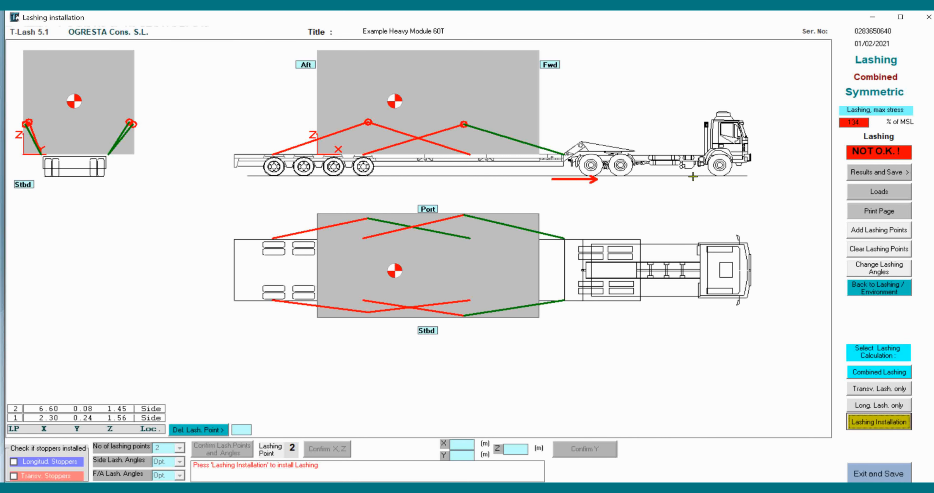
{"action": "left_click", "coordinate": [880, 192]}
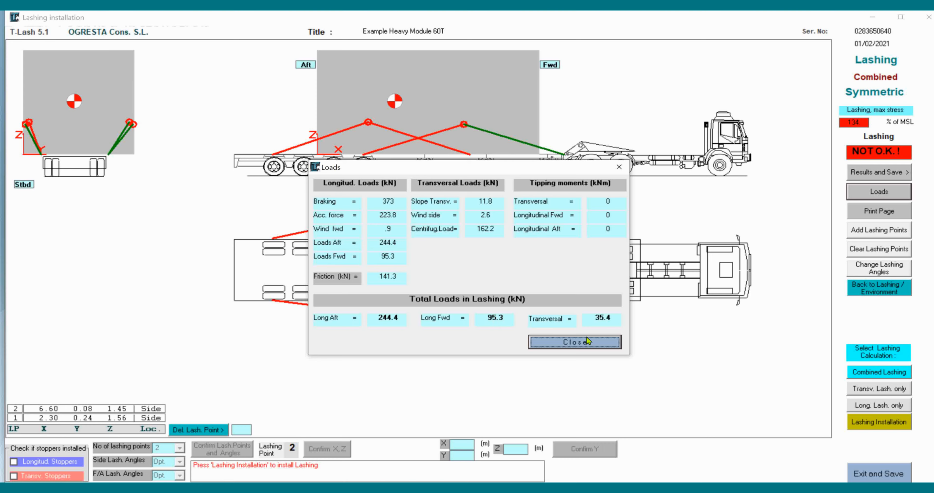
{"action": "left_click", "coordinate": [574, 342]}
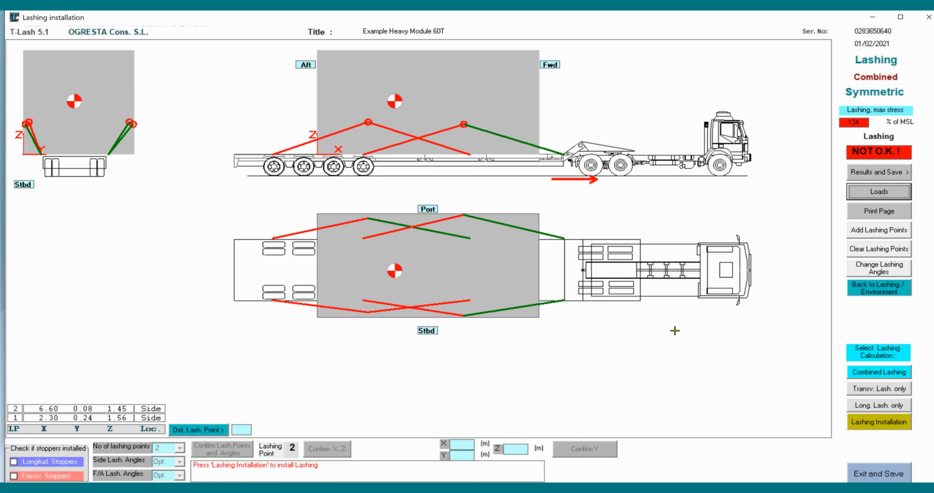
Add 2 lashing points and define point 3 as symmetric forward/aft at about Y 2.33 m, Z 2.03 m and X 0.39 m
{"action": "left_click", "coordinate": [879, 231]}
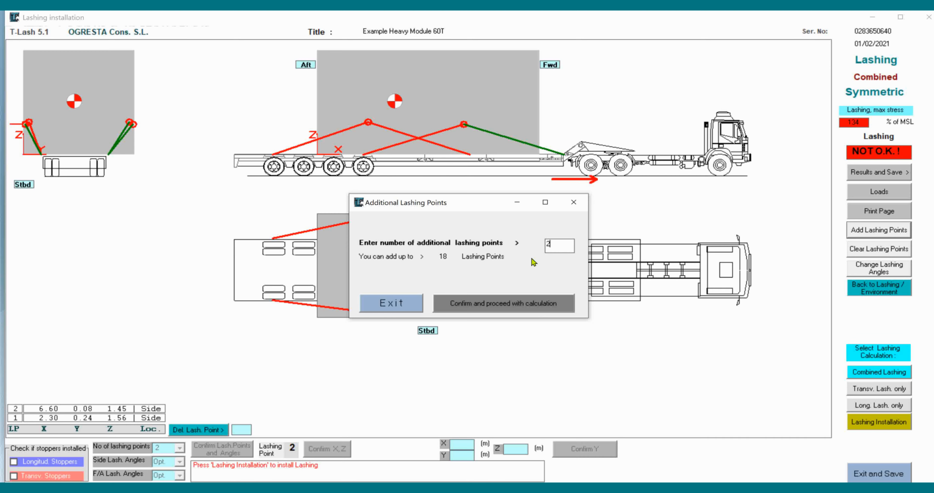
{"action": "left_click", "coordinate": [493, 305]}
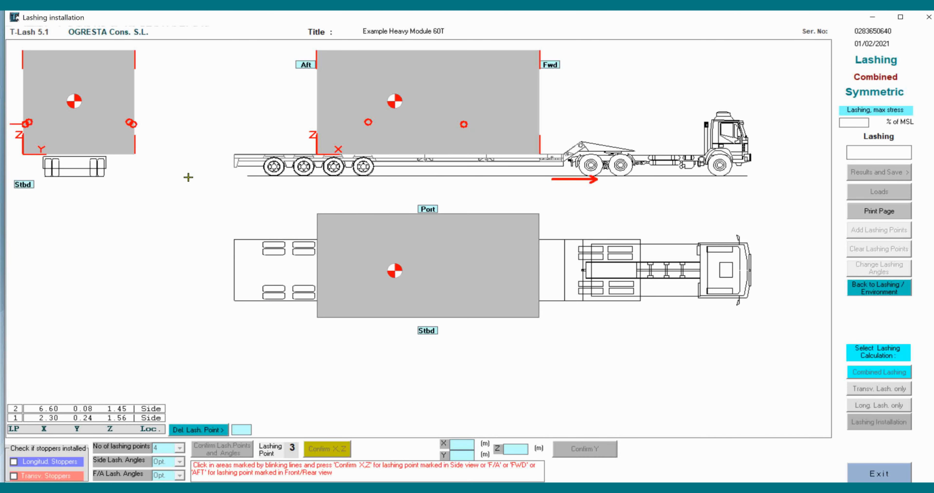
{"action": "left_click", "coordinate": [73, 108]}
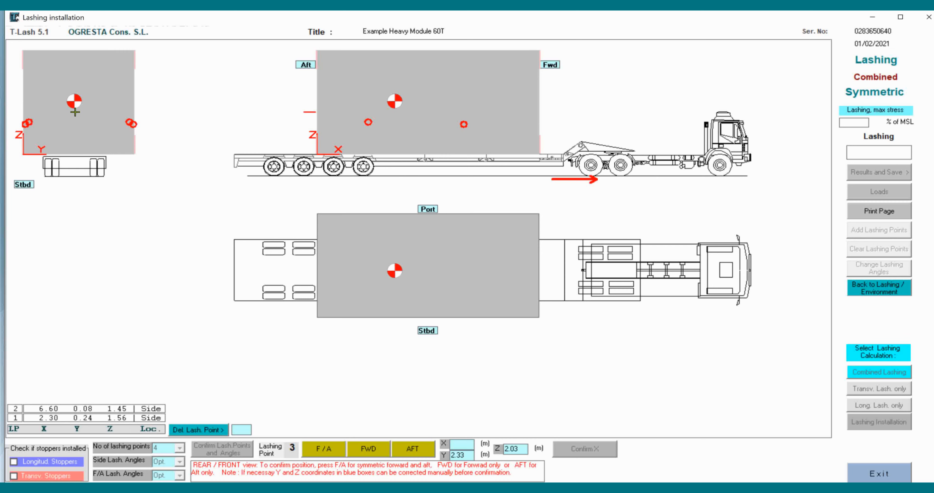
{"action": "left_click", "coordinate": [326, 449]}
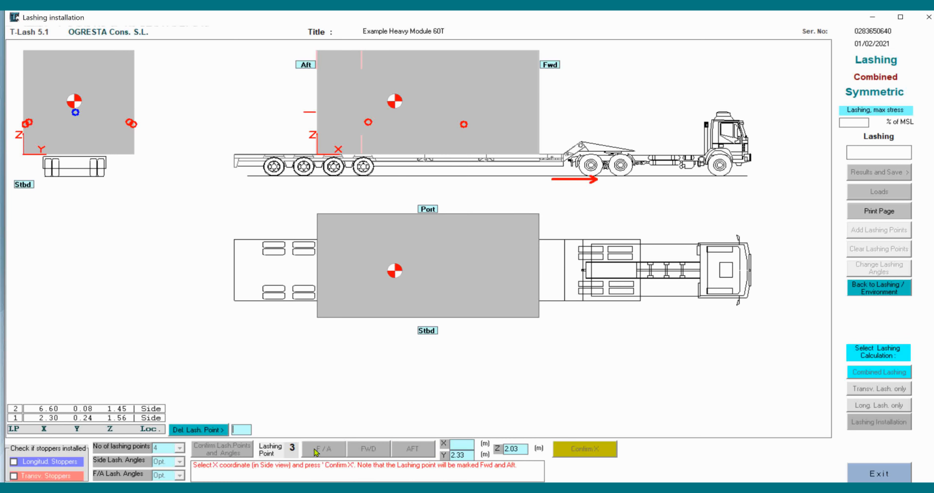
{"action": "left_click", "coordinate": [321, 111]}
{"action": "left_click", "coordinate": [592, 449]}
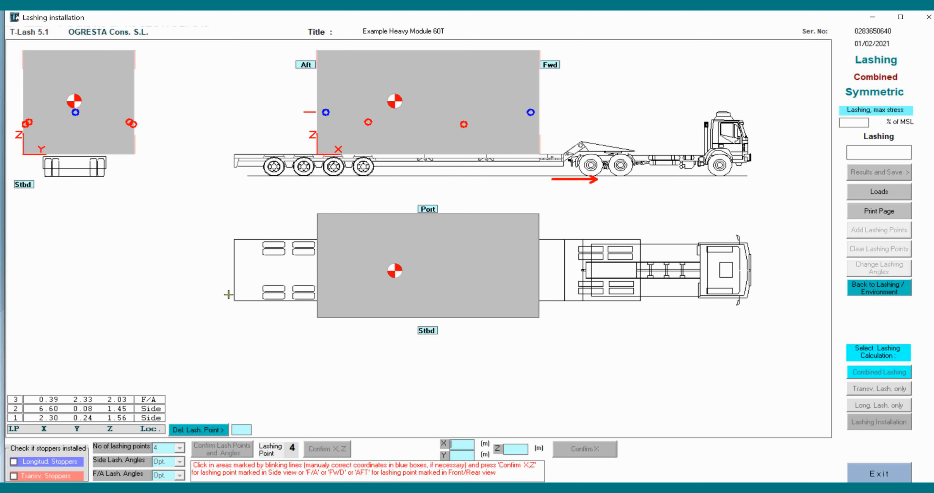
Define lashing point 4 as aft only at about Y 2.3 m, Z 1.89 m and X 0.28 m, and install the lashing
{"action": "left_click", "coordinate": [75, 114]}
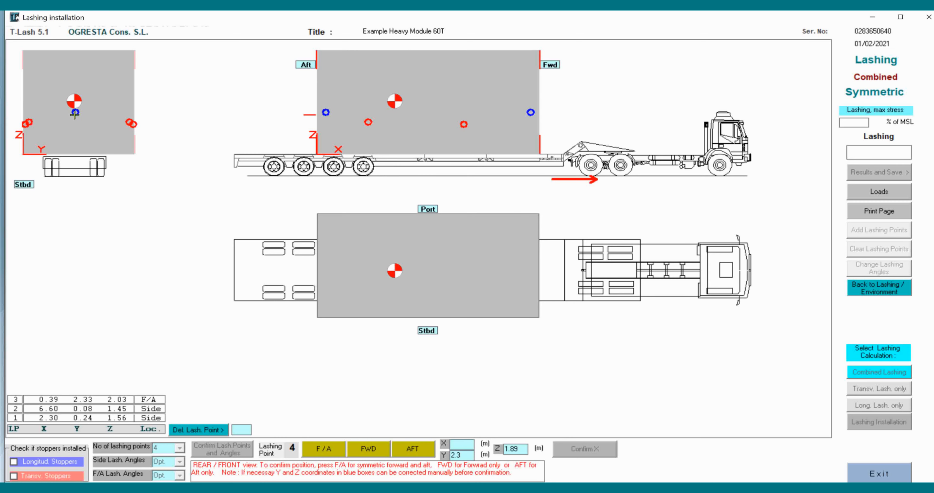
{"action": "left_click", "coordinate": [417, 449]}
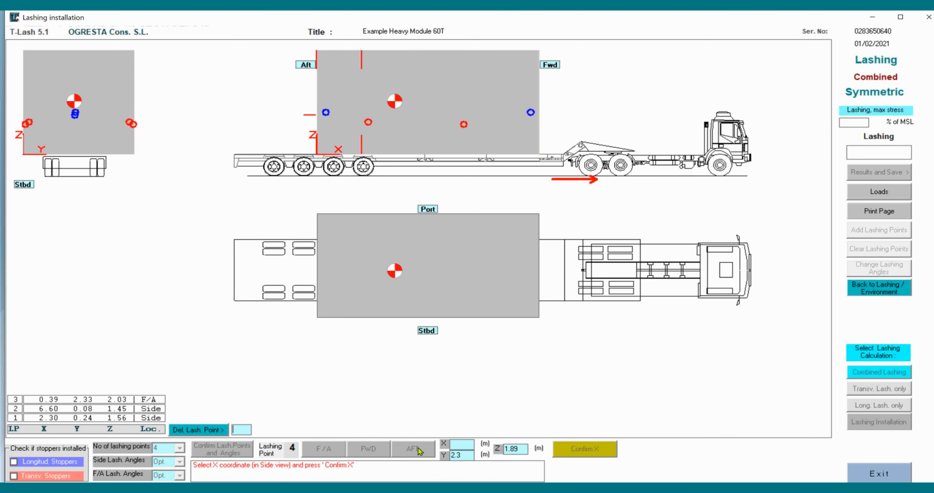
{"action": "left_click", "coordinate": [323, 116]}
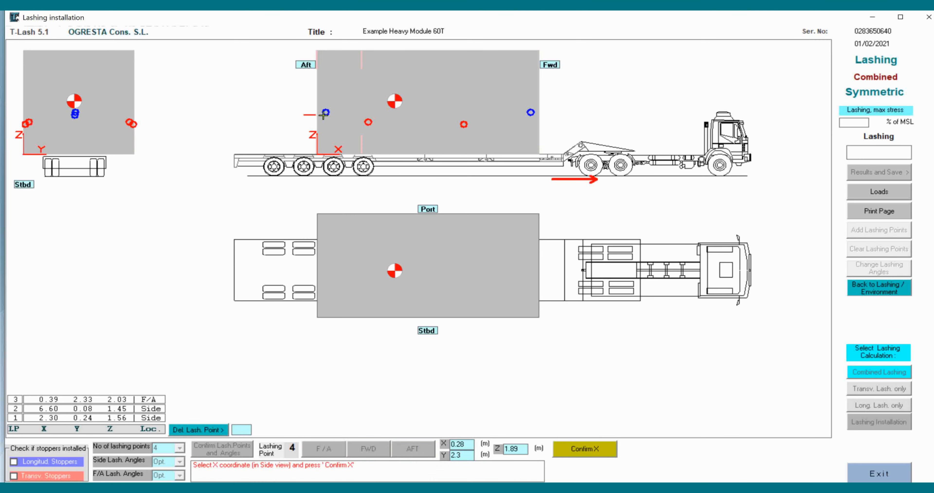
{"action": "left_click", "coordinate": [598, 449]}
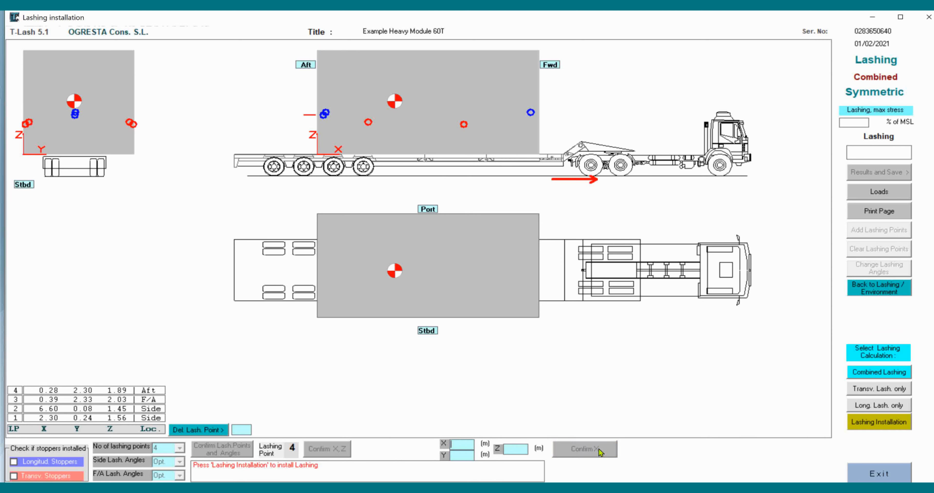
{"action": "left_click", "coordinate": [888, 423]}
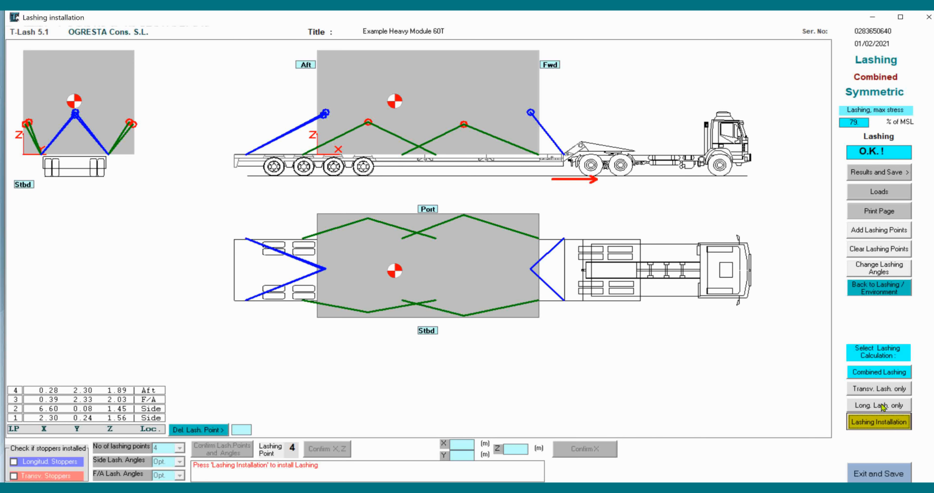
Run the lashing installation for transversal lashing only and for longitudinal lashing only
{"action": "left_click", "coordinate": [882, 389]}
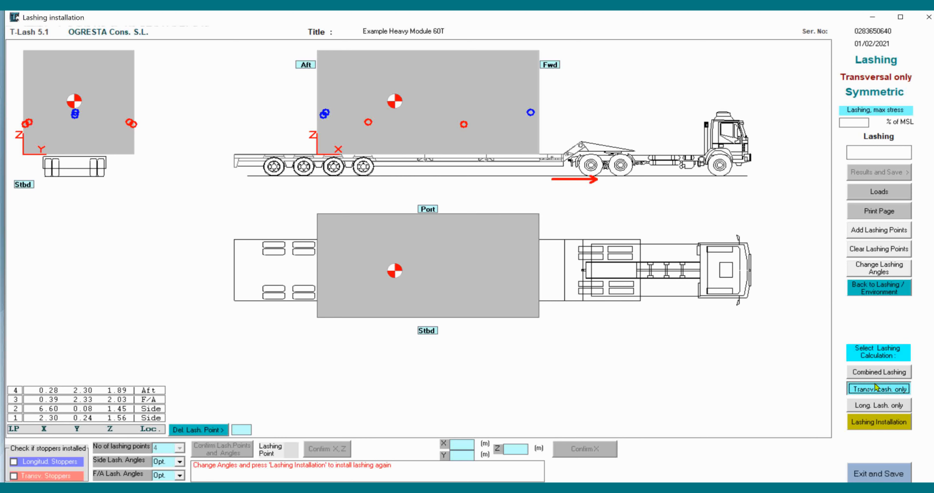
{"action": "left_click", "coordinate": [880, 422]}
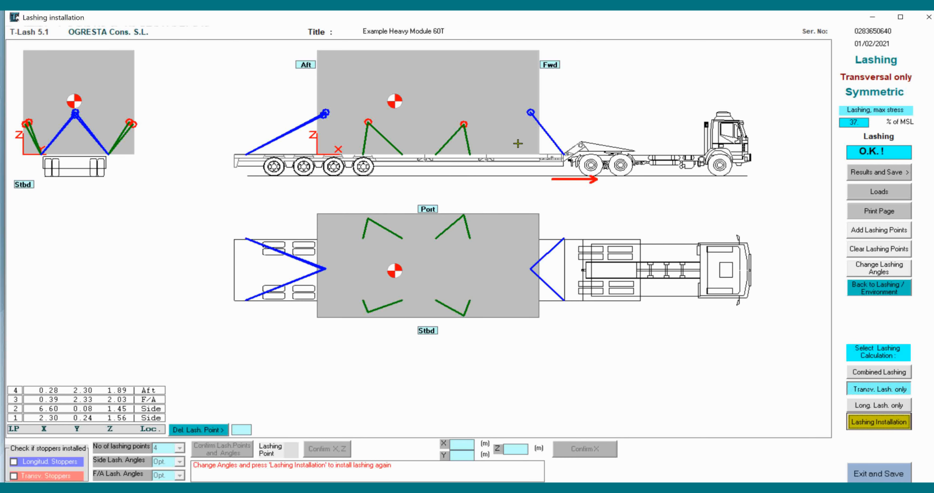
{"action": "left_click", "coordinate": [890, 407]}
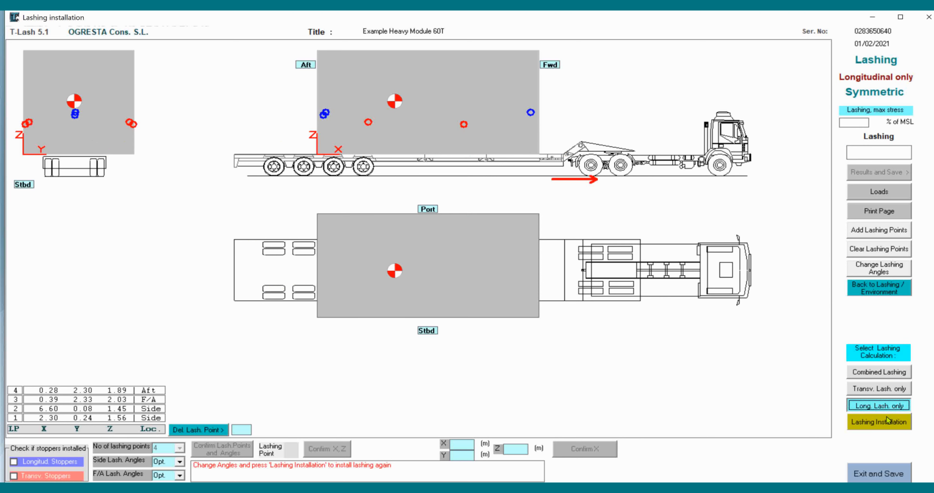
{"action": "left_click", "coordinate": [881, 424]}
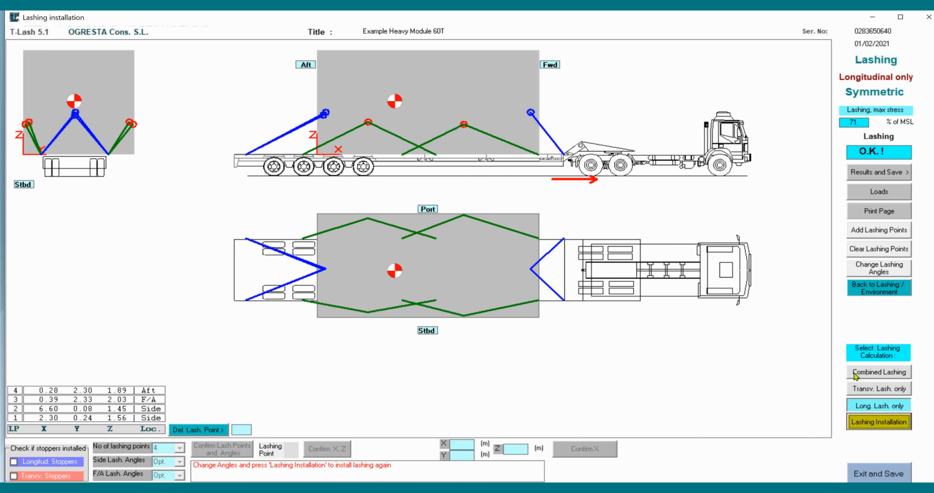
Reinstall the lashing with the combined calculation and open its results summary
{"action": "left_click", "coordinate": [862, 373]}
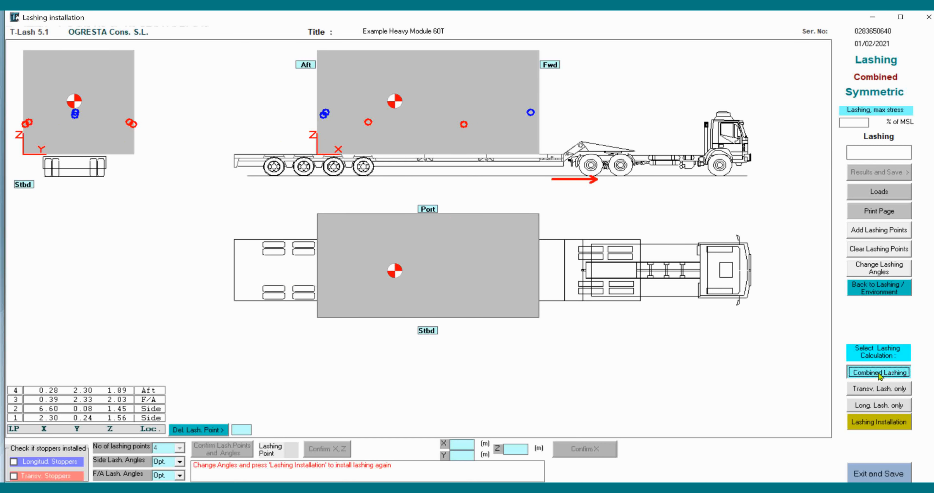
{"action": "left_click", "coordinate": [865, 422]}
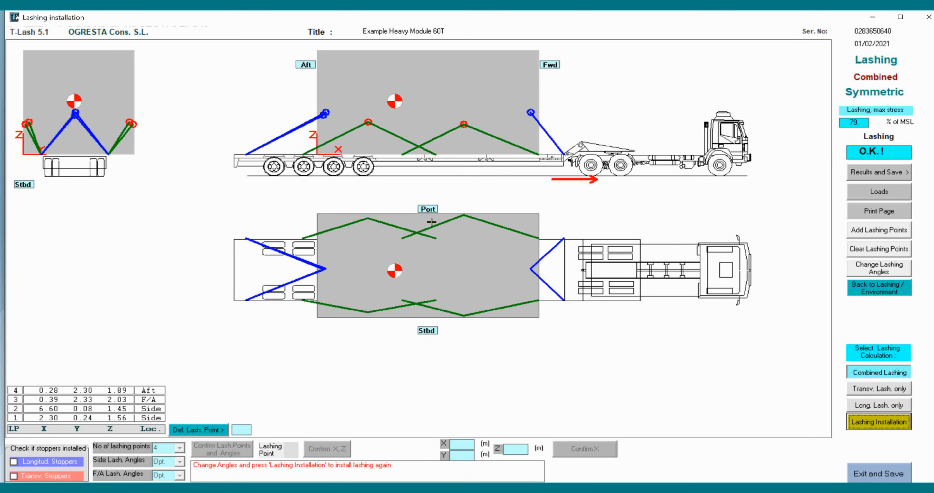
{"action": "left_click", "coordinate": [888, 174]}
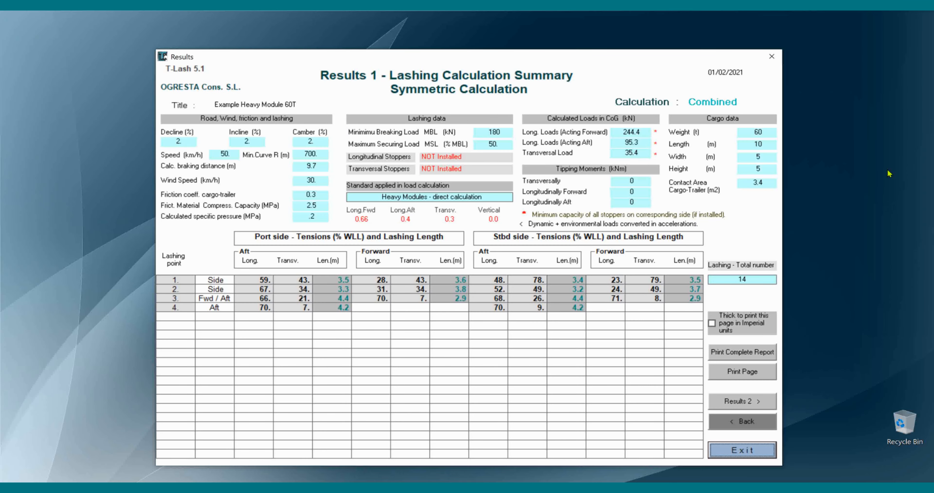